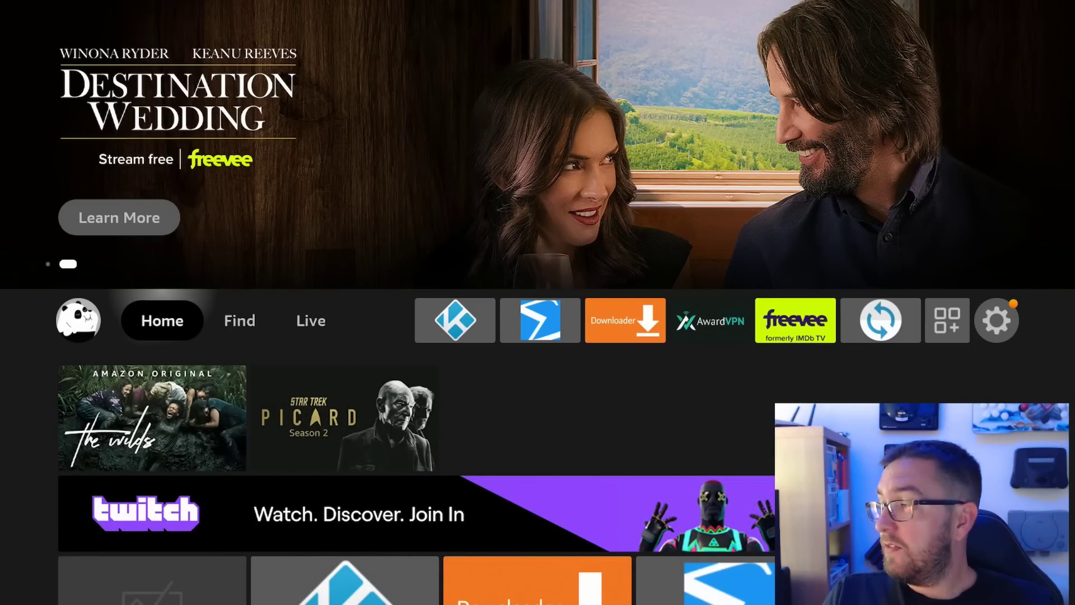
Search Fire TV for Analiti and open the Speed Test WiFi Analyzer - analiti app from the results
key("Right")
key("Down")
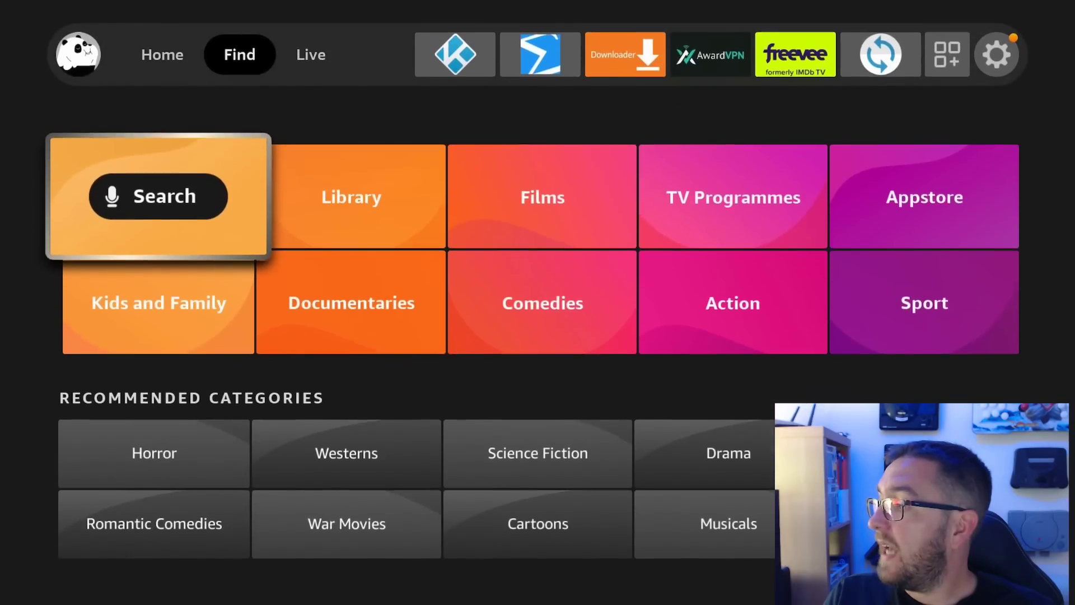
key("Return")
key("Return")
key("Down")
key("Return")
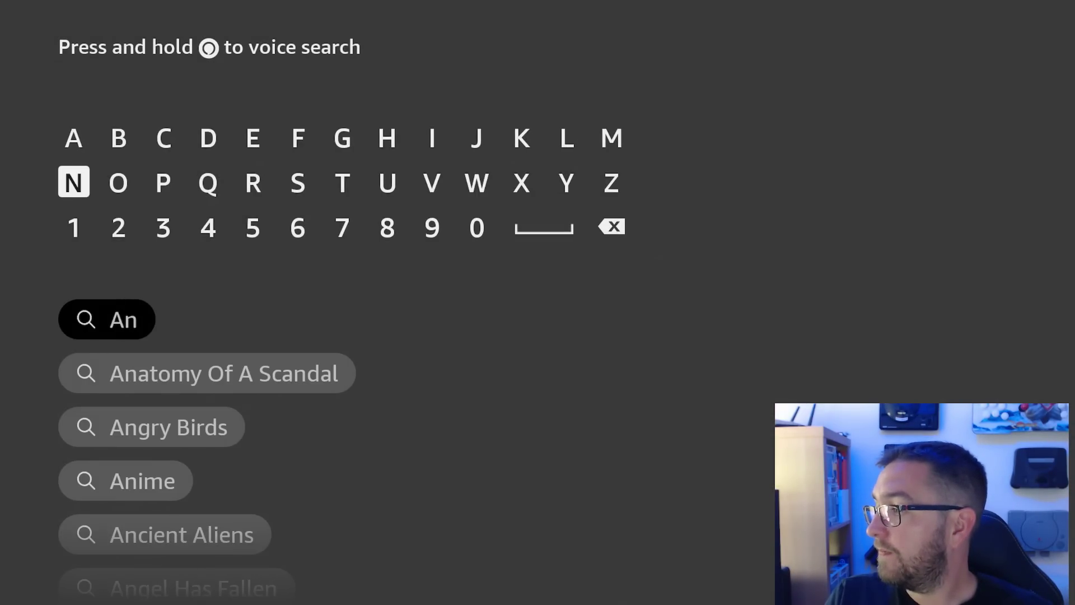
key("Right")
key("Right")
key("Left")
key("Left")
key("Up")
key("Return")
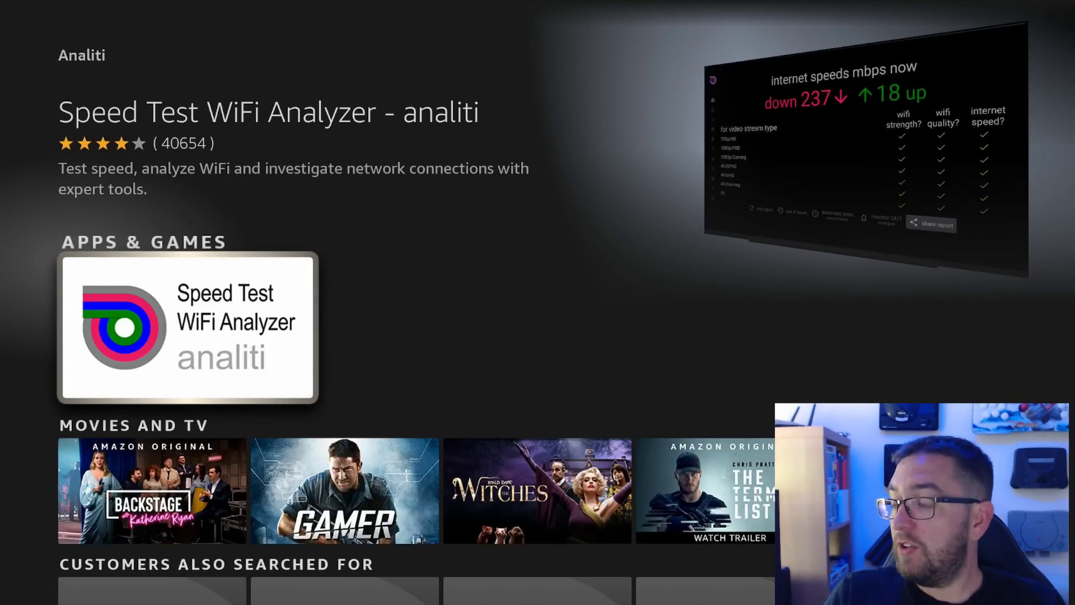
key("Return")
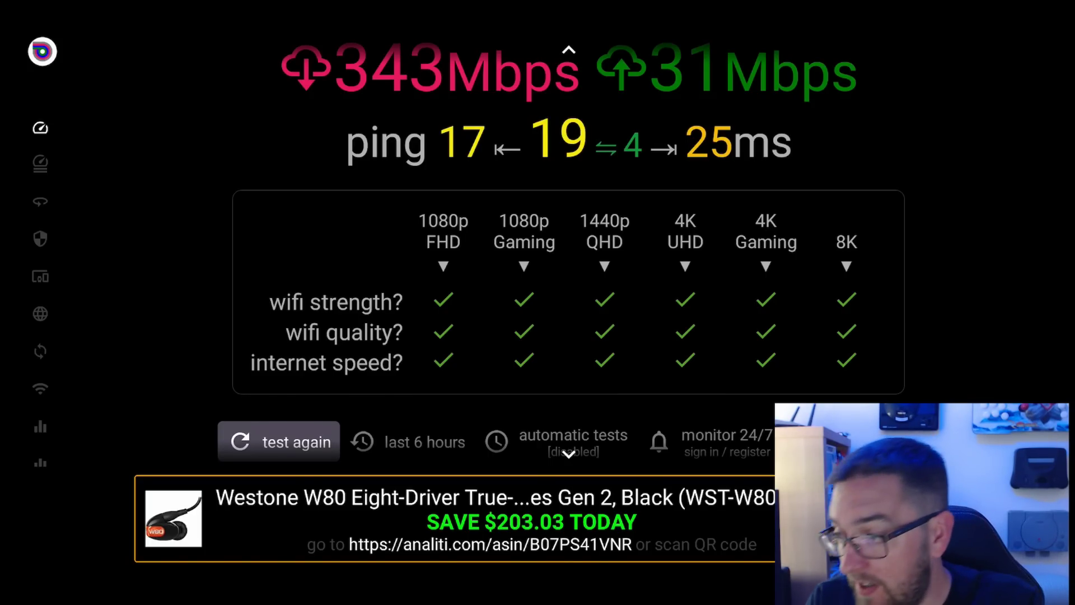
Leave the speed test app for the home screen and go to My Fire TV in the settings
key("Home")
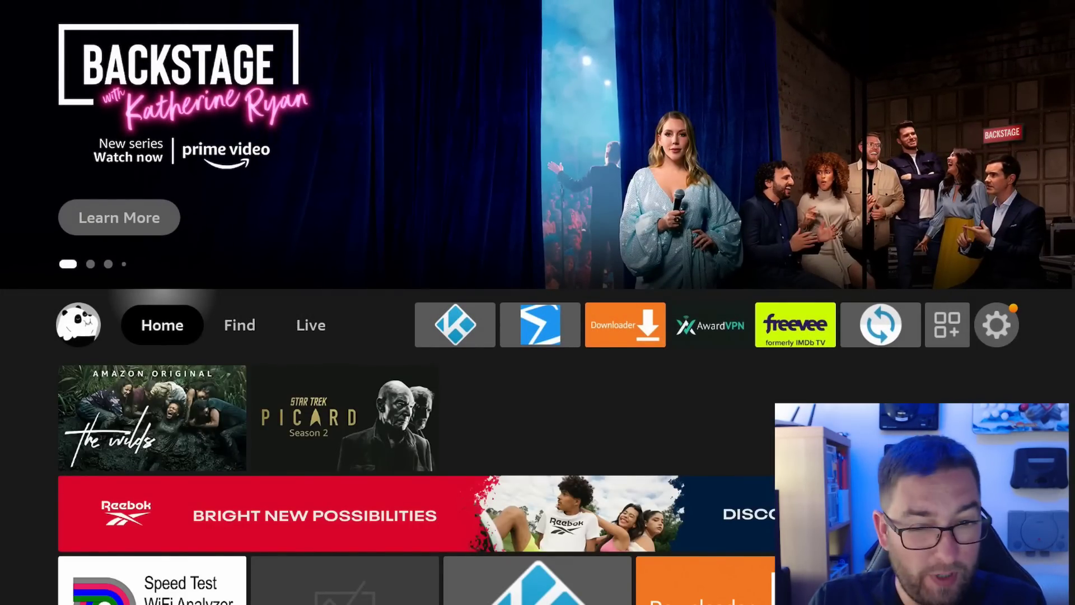
key("Right")
key("Right")
key("Right")
key("Right")
key("Right")
key("Right")
key("Right")
key("Right")
key("Right")
key("Right")
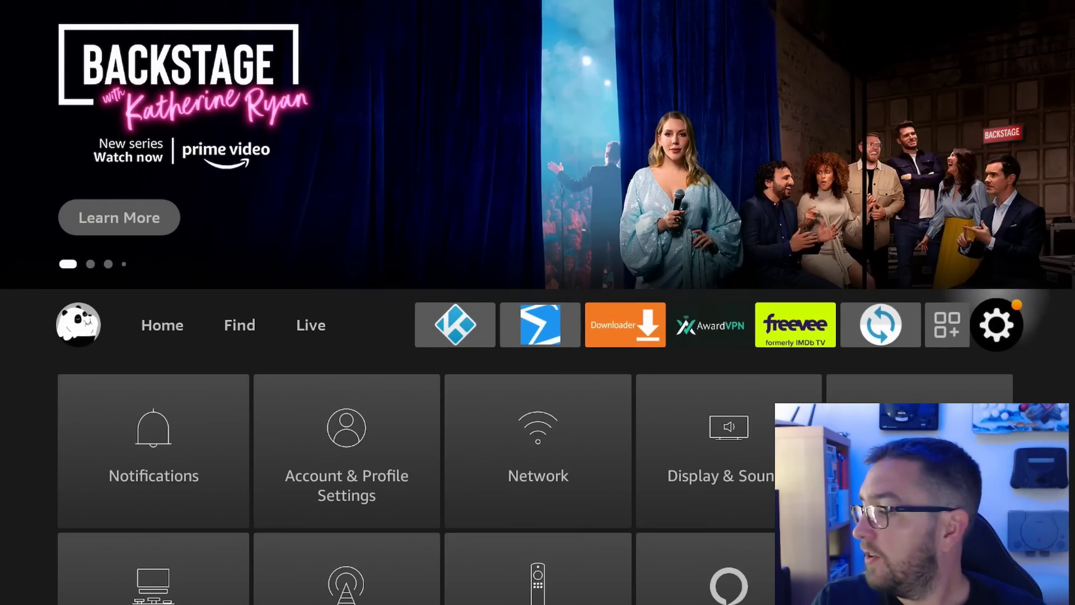
key("Down")
key("Down")
key("Down")
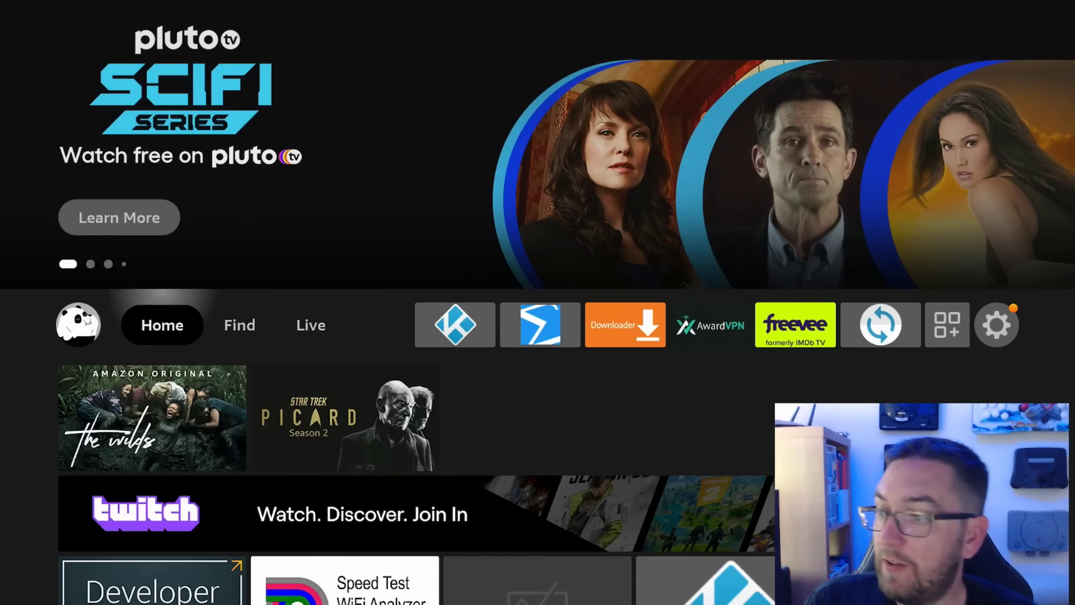
View the full Your Apps & Channels list and return to the home screen
key("Right")
key("Right")
key("Right")
key("Right")
key("Right")
key("Right")
key("Right")
key("Right")
key("Right")
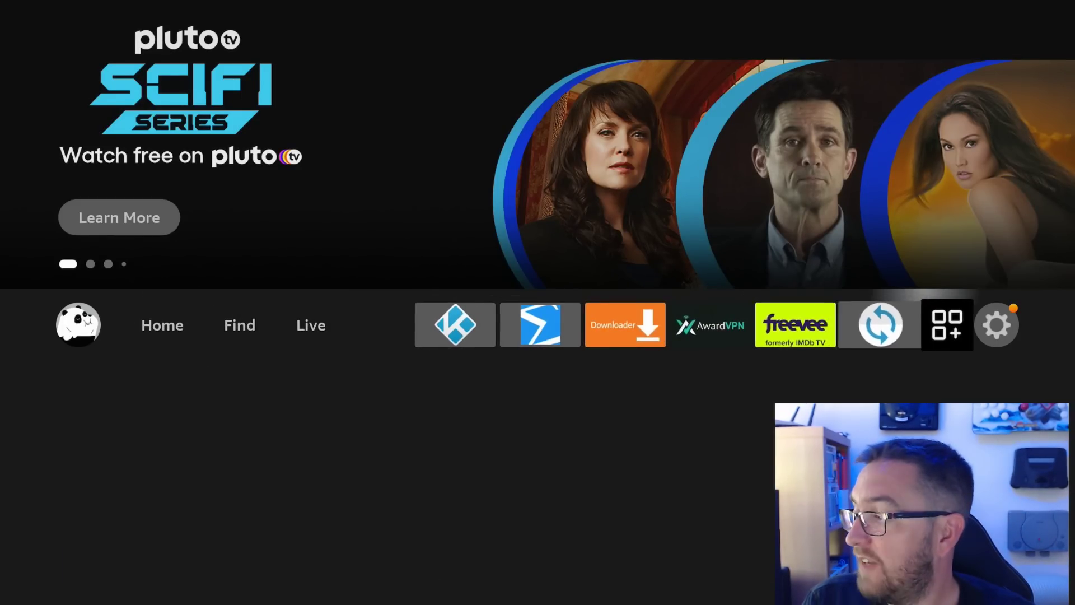
key("Return")
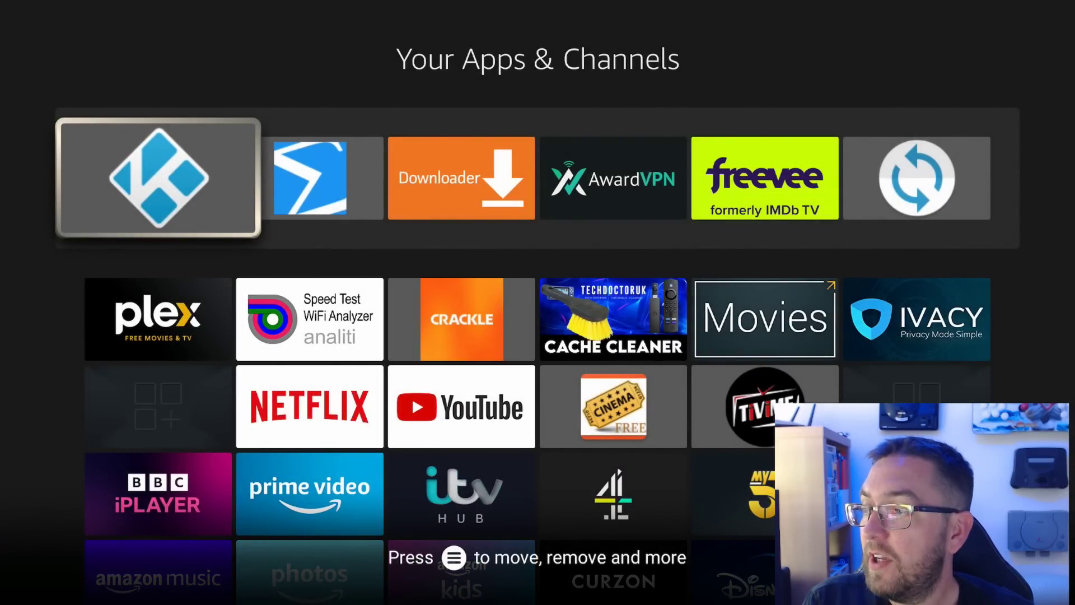
key("Escape")
Open the Applications section of the Fire TV settings
key("Right")
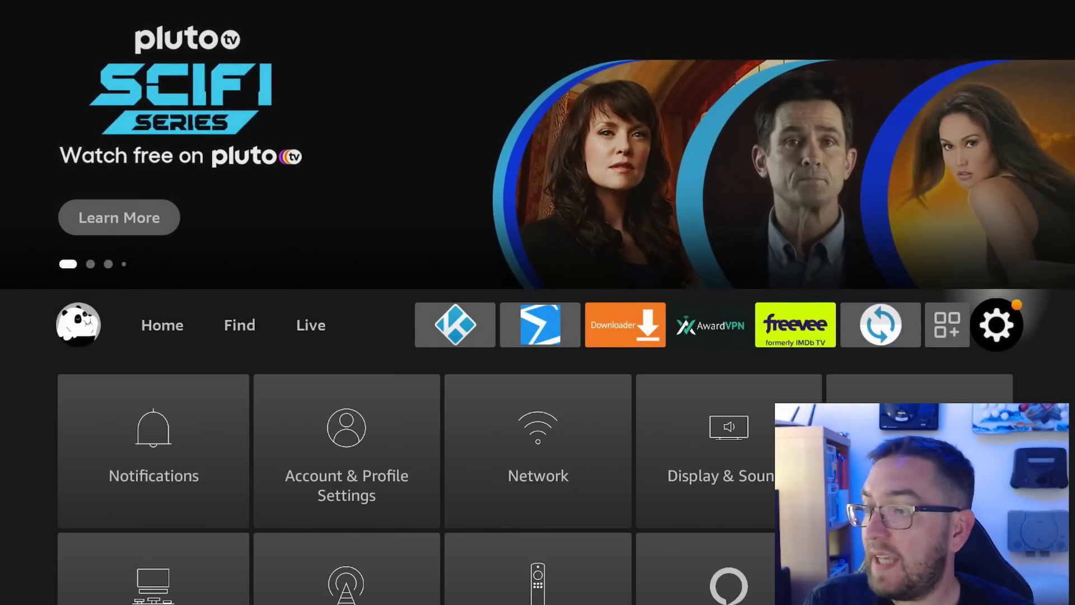
key("Down")
key("Right")
key("Right")
key("Right")
key("Right")
key("Return")
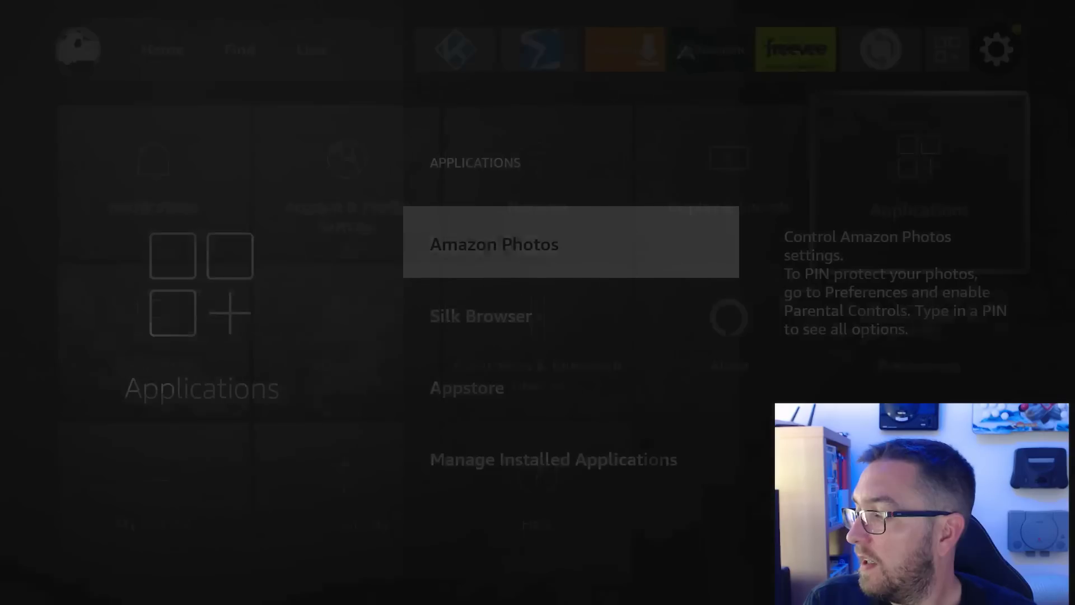
Look briefly at the Amazon Photos settings, go back and open Manage Installed Applications
key("Return")
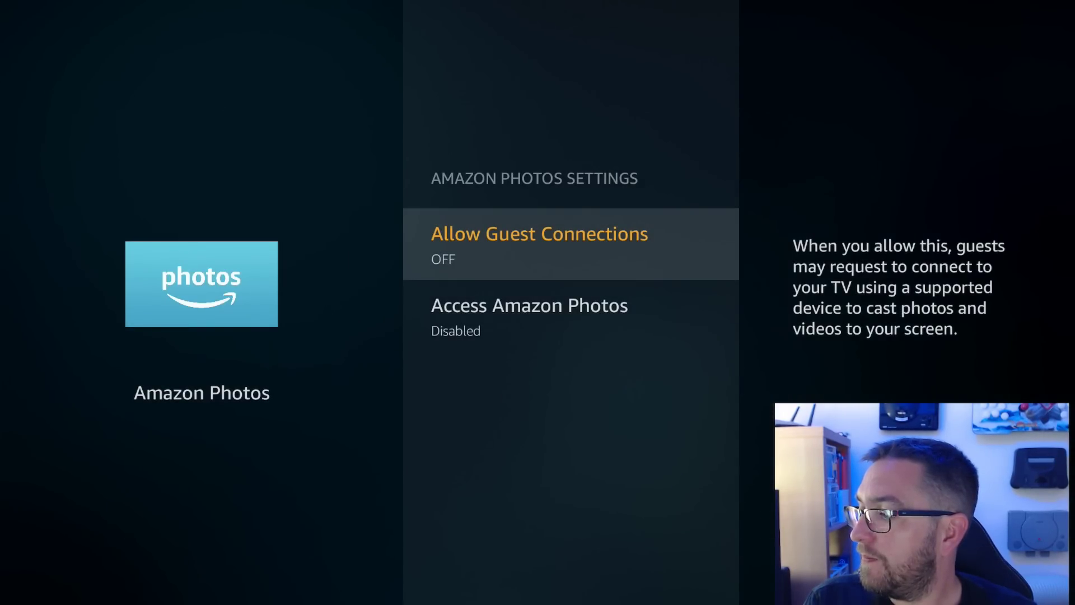
key("Escape")
key("Down")
key("Down")
key("Down")
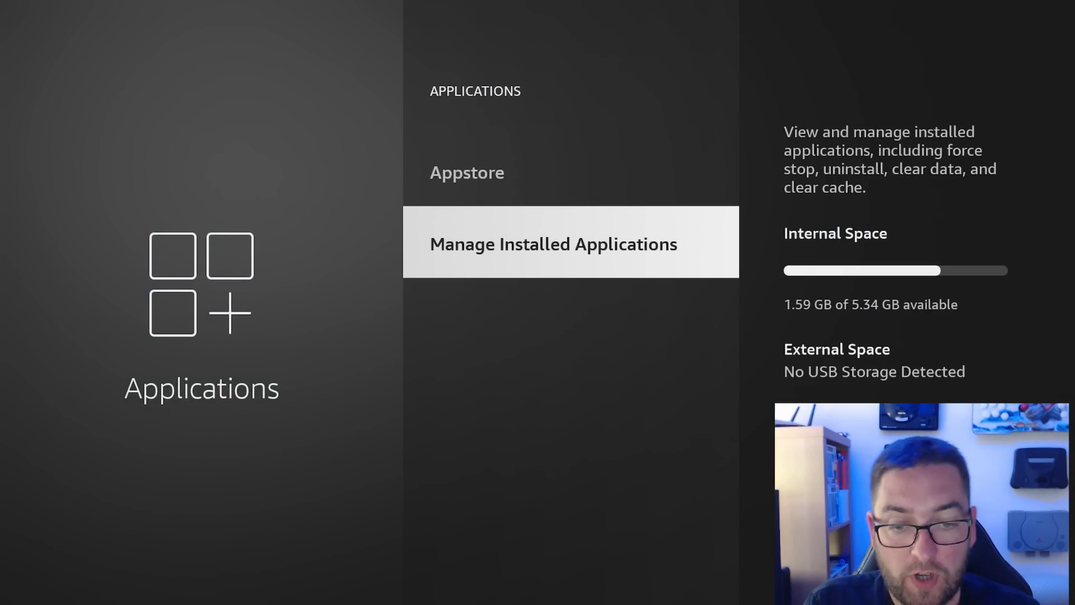
key("Return")
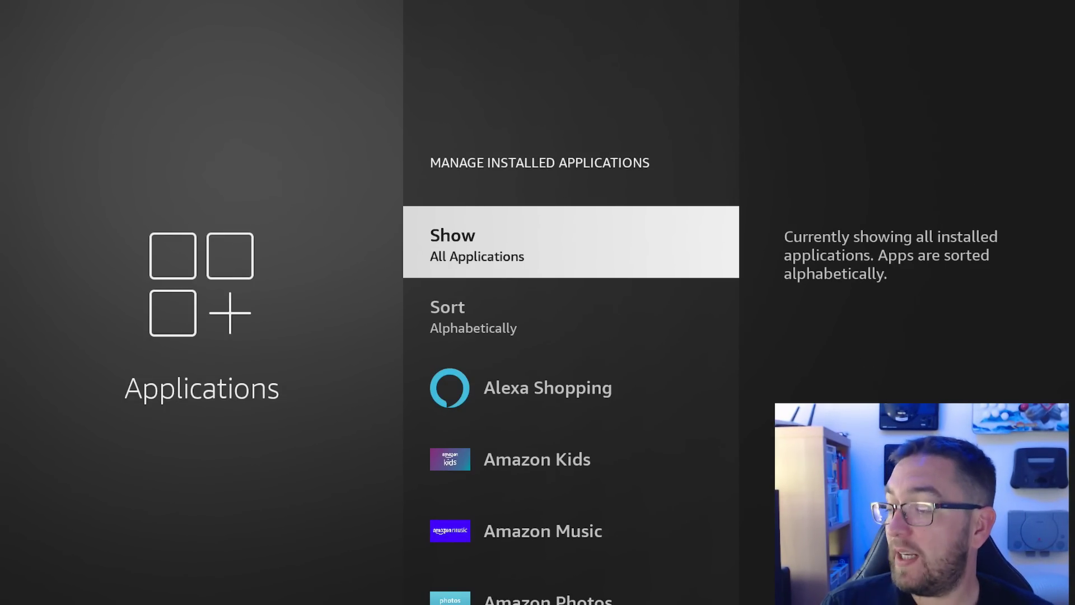
Examine Downloader's management options in the installed applications list, including Force stop and Clear cache, and return to the home screen
key("Down")
key("Down")
key("Down")
key("Down")
key("Down")
key("Down")
key("Down")
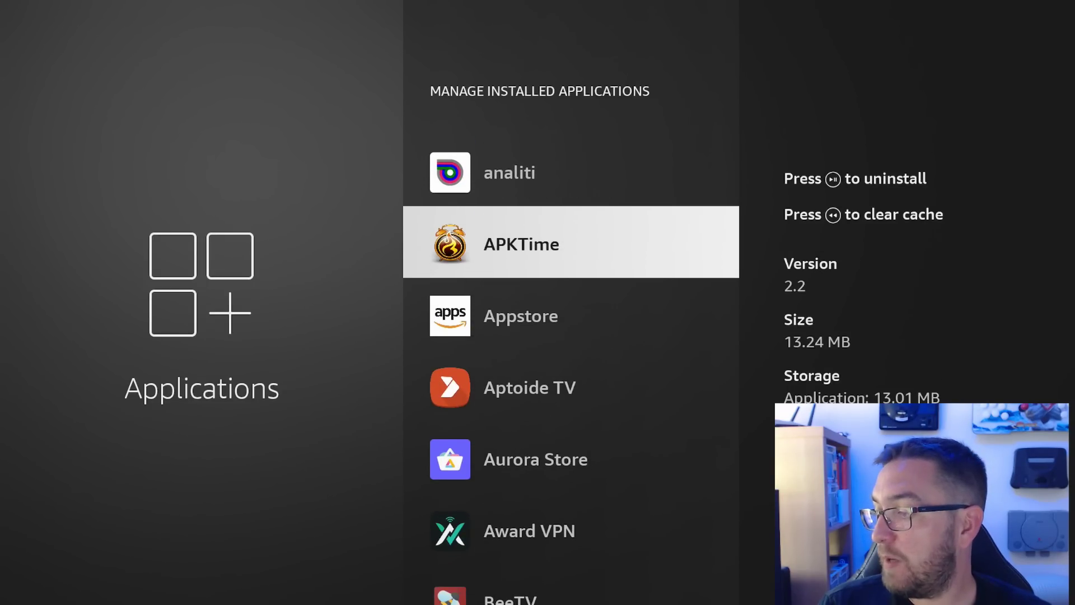
key("Down")
key("Down")
key("Down")
key("Down")
key("Down")
key("Down")
key("Down")
key("Down")
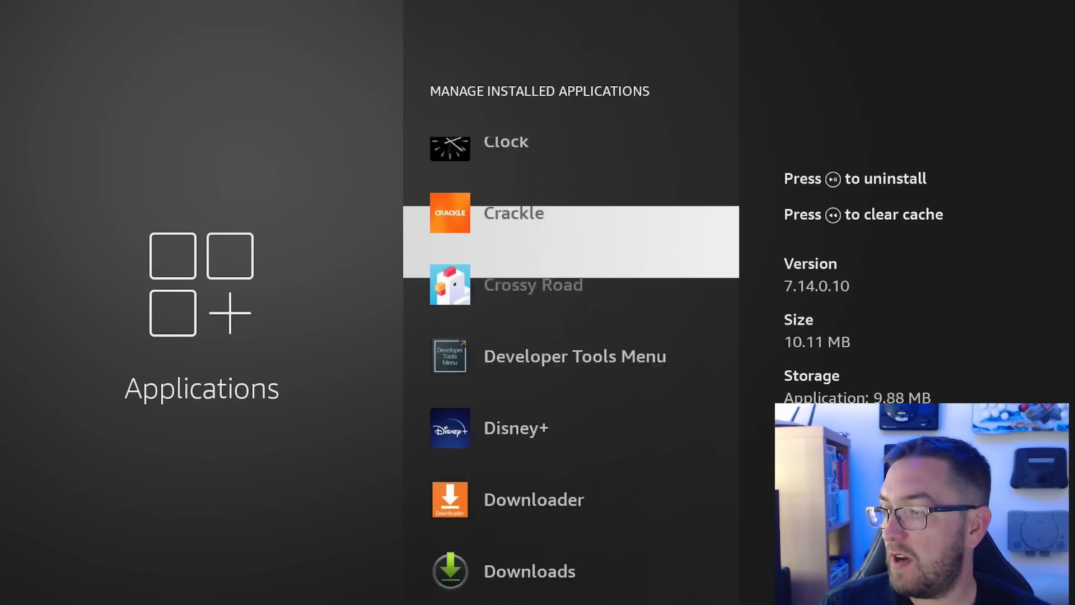
key("Down")
key("Down")
key("Down")
key("Down")
key("Return")
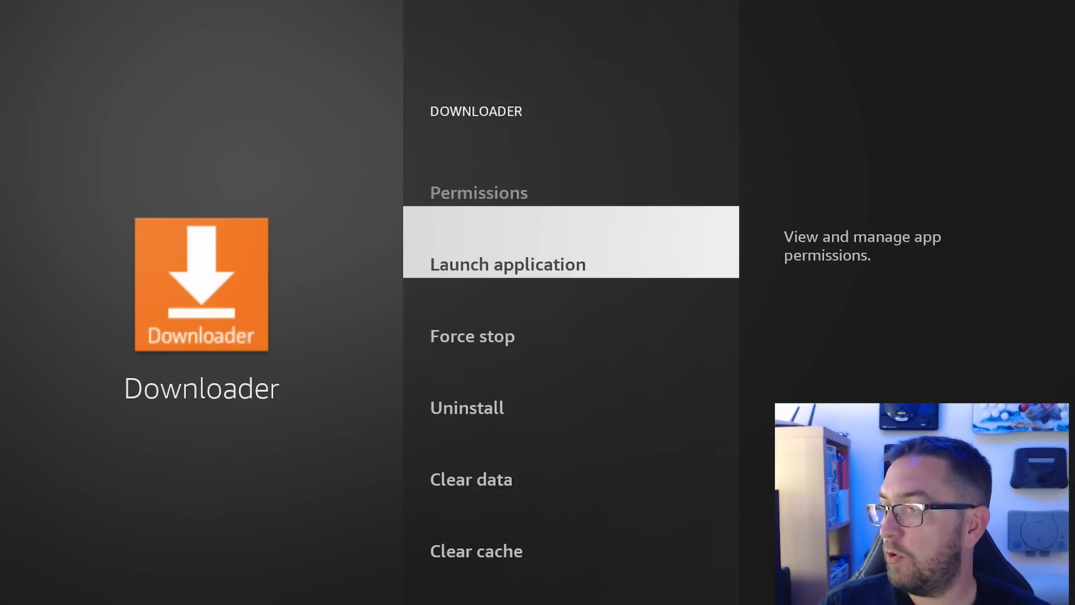
key("Down")
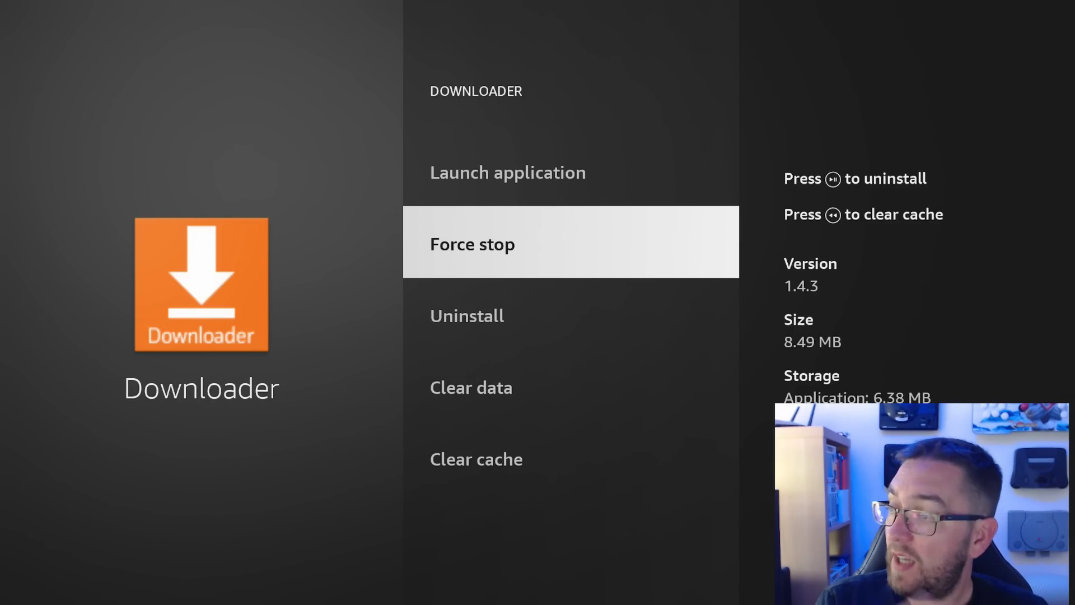
key("Escape")
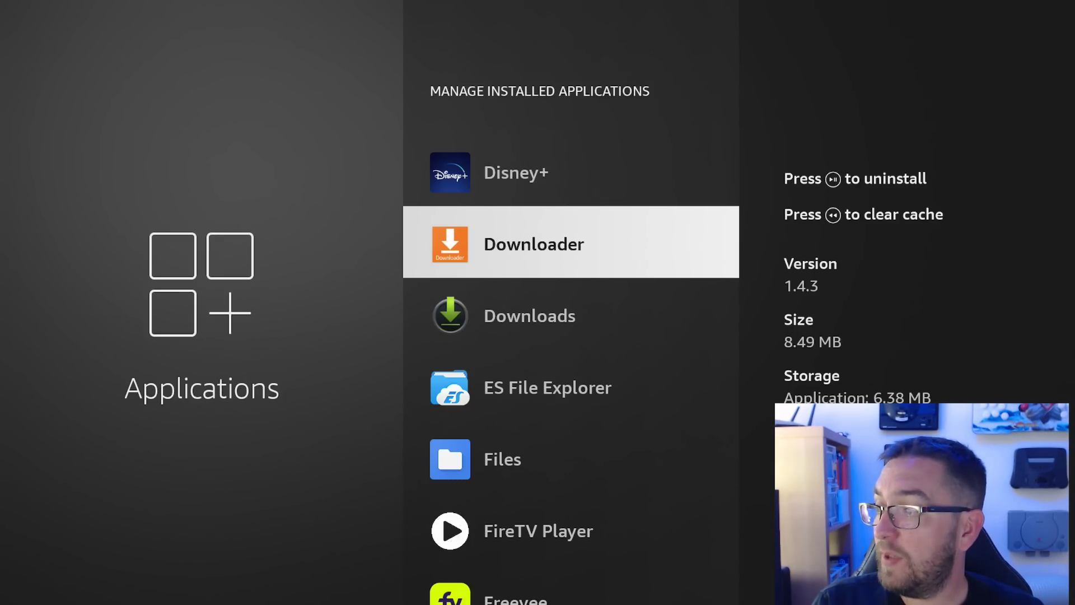
key("Escape")
key("Home")
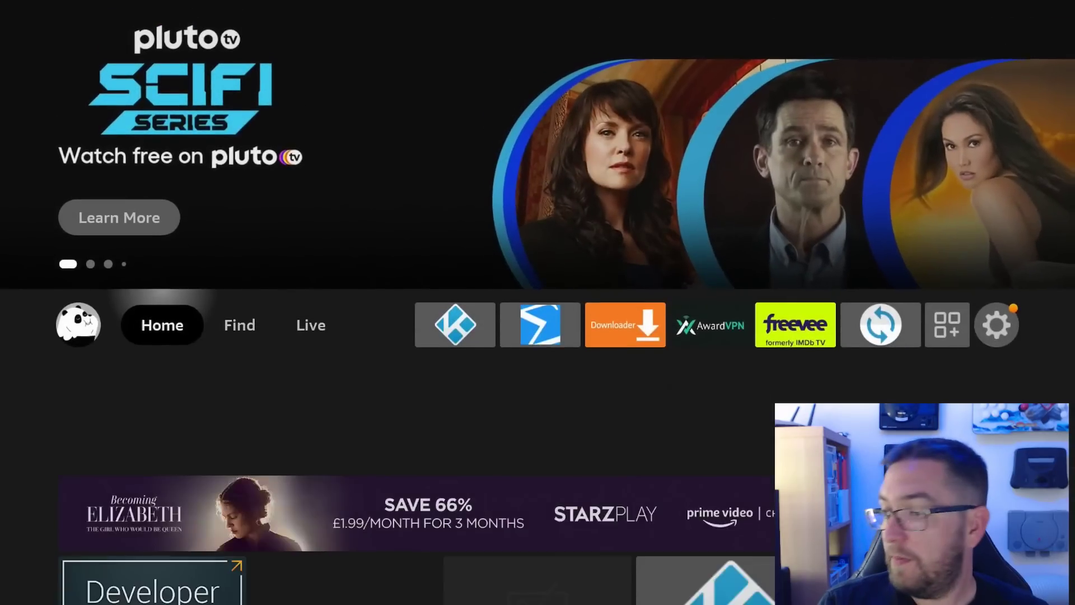
Open the Preferences section of the Fire TV settings from the home screen
key("Right")
key("Right")
key("Right")
key("Right")
key("Right")
key("Right")
key("Right")
key("Right")
key("Right")
key("Right")
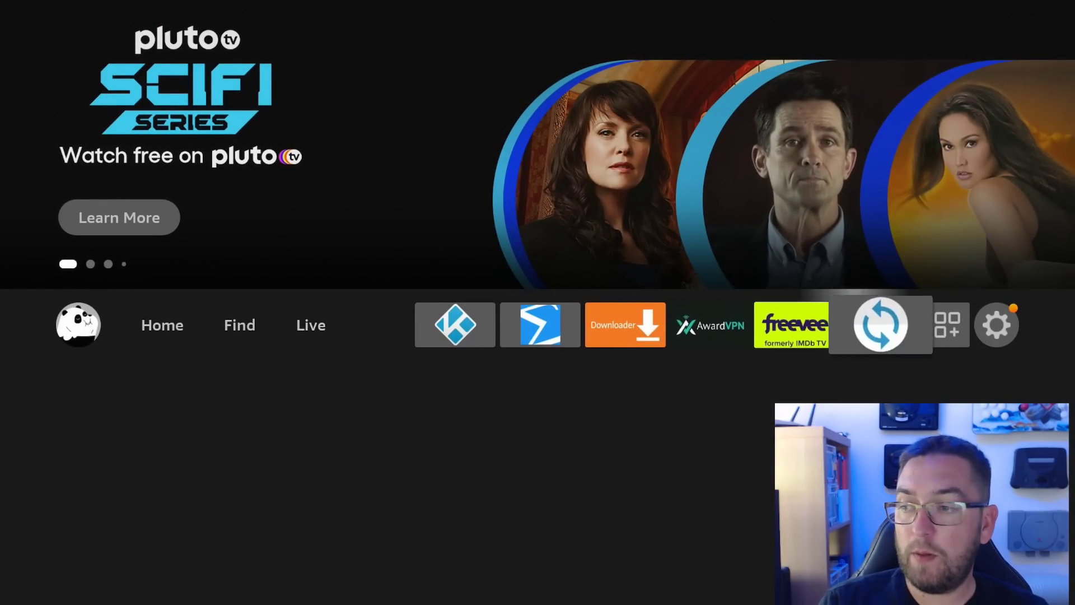
key("Down")
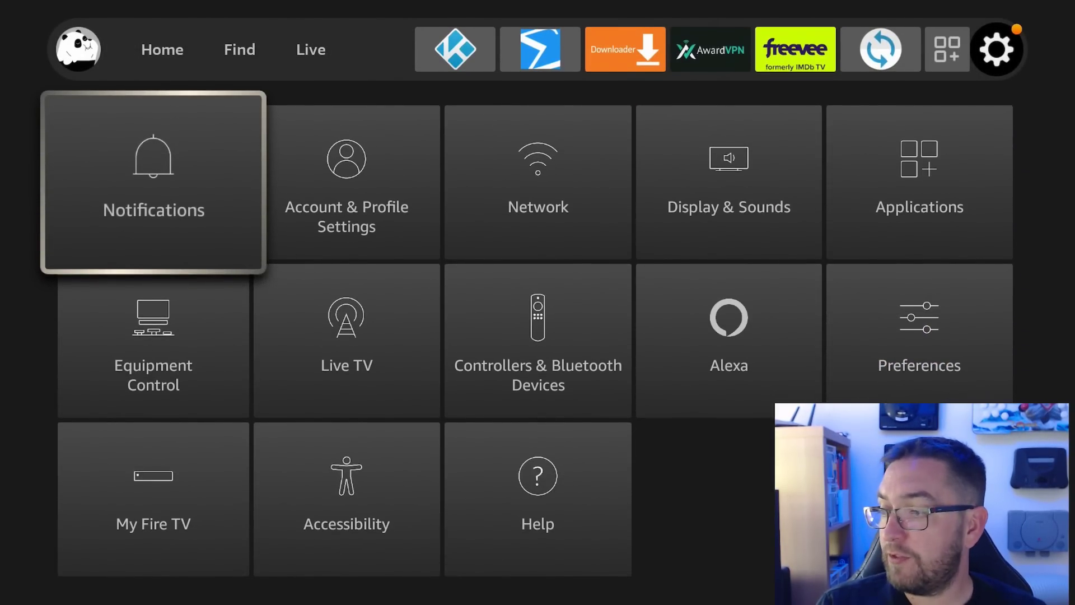
key("Down")
key("Right")
key("Right")
key("Right")
key("Right")
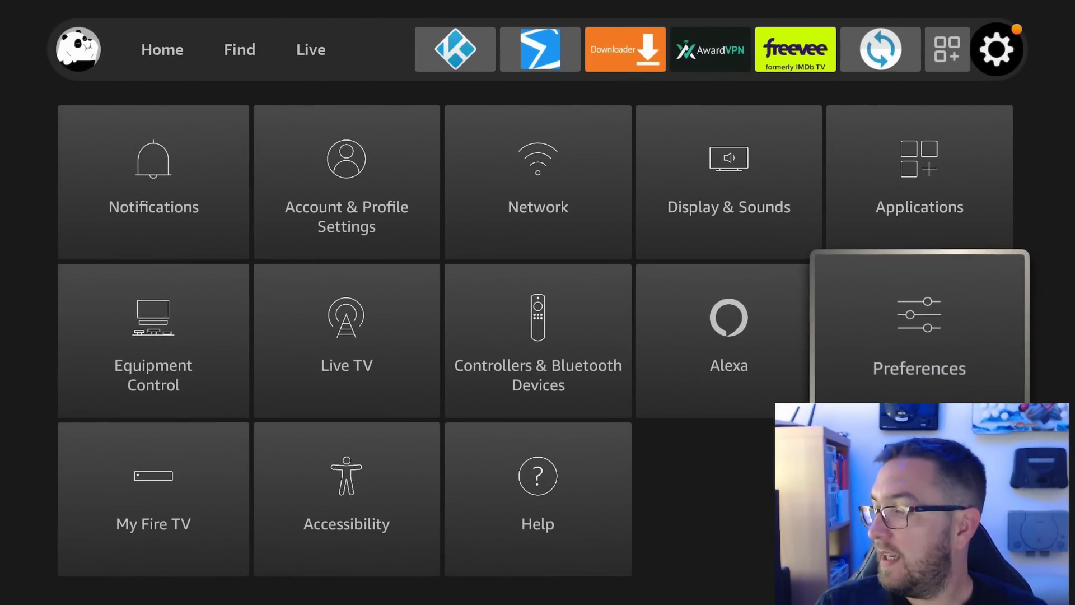
key("Return")
Check the video and audio autoplay options under Featured Content
key("Down")
key("Down")
key("Down")
key("Down")
key("Return")
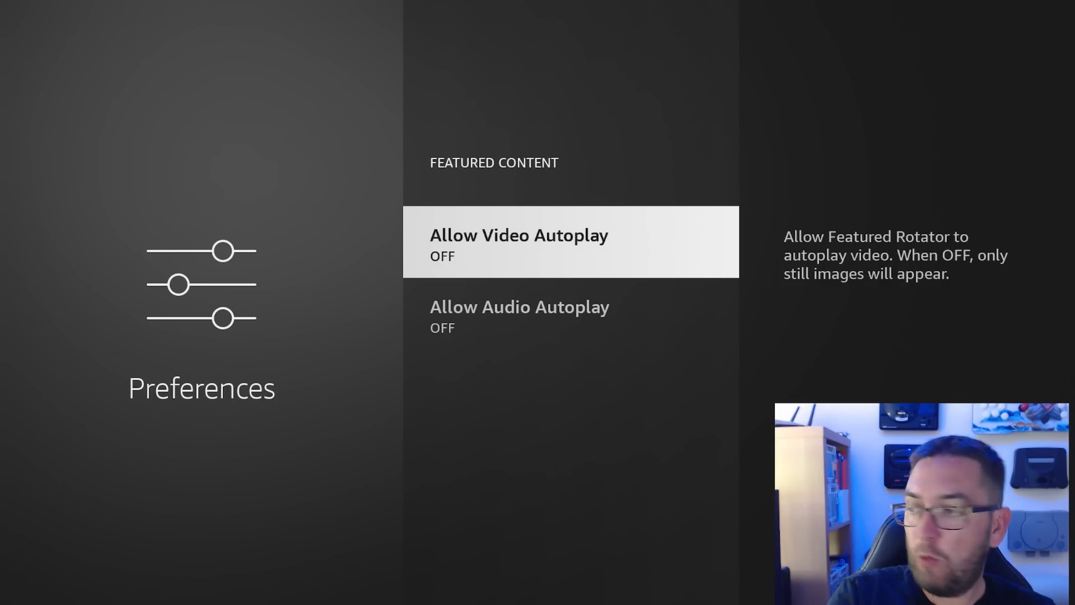
key("Escape")
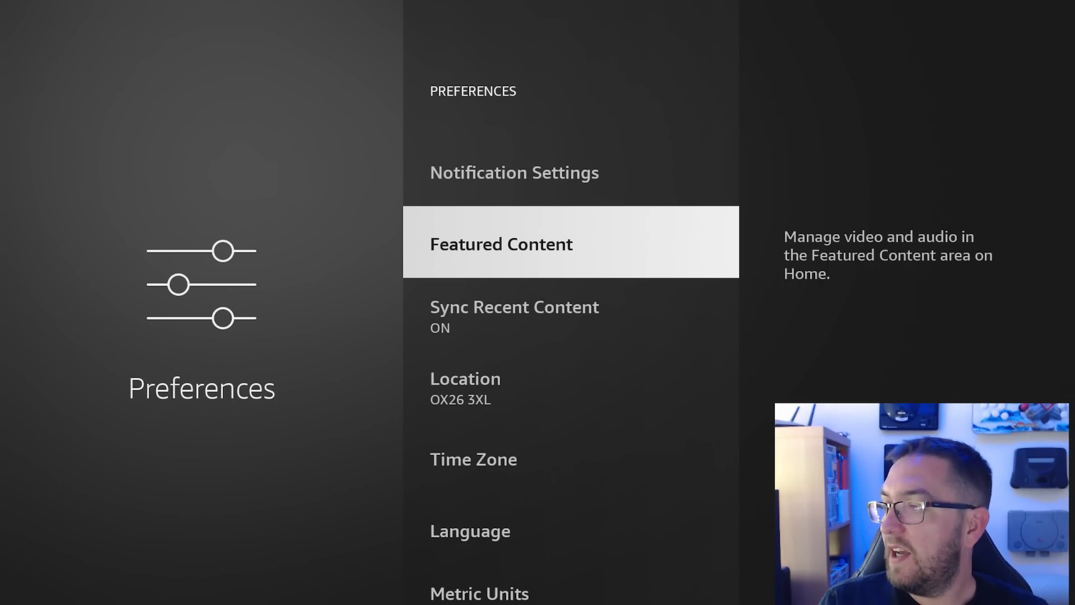
Check the Do Not Interrupt option in Notification Settings and the Data Monitoring option
key("Up")
key("Return")
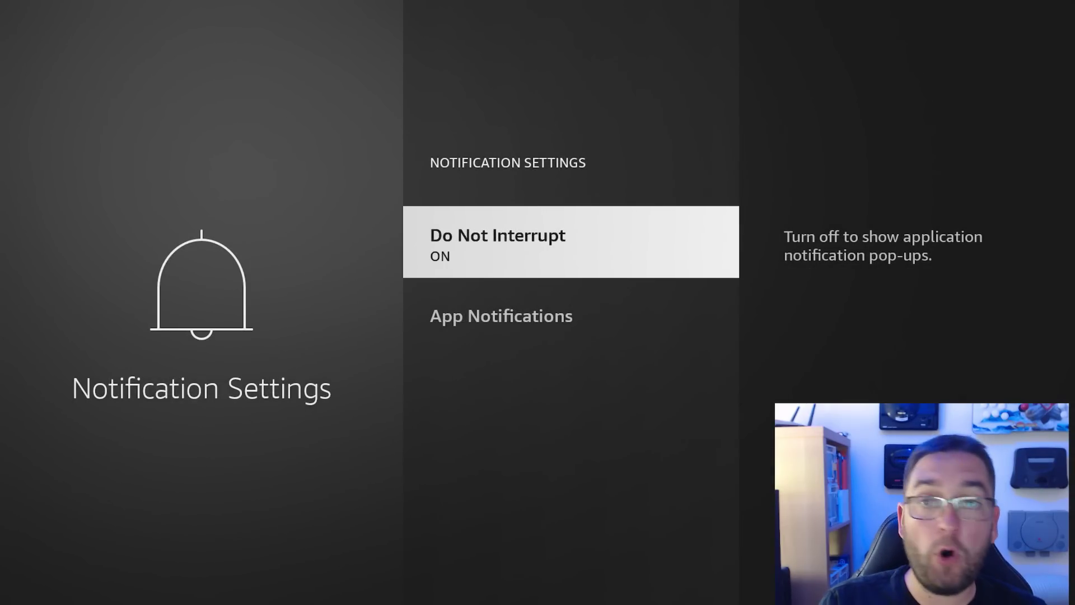
key("Escape")
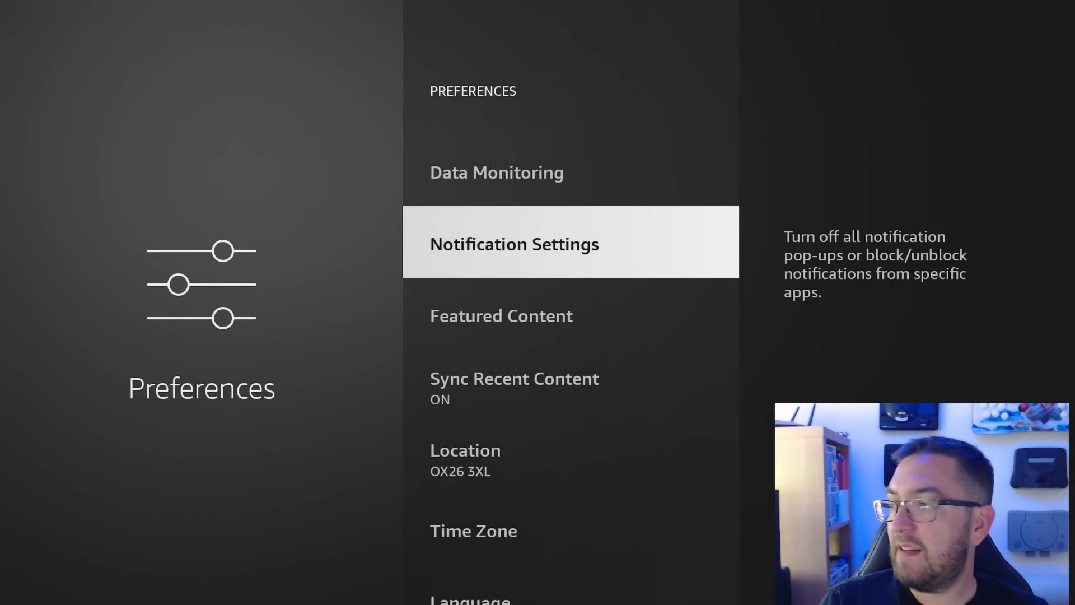
key("Up")
key("Return")
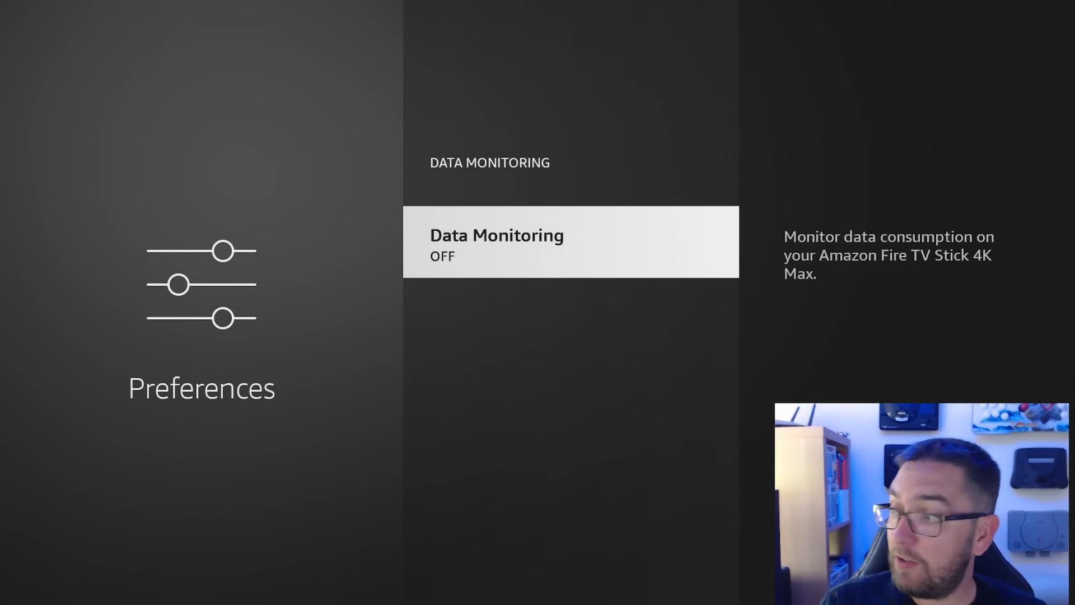
key("Escape")
Check the usage data and interest-based ads options in Privacy Settings, and return to the home screen
key("Up")
key("Return")
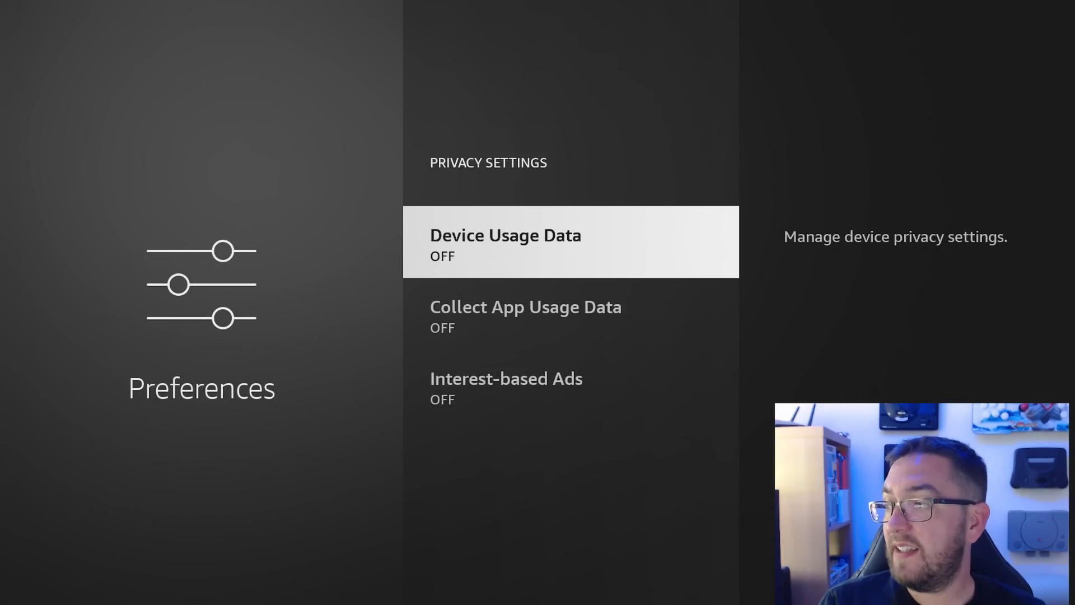
key("Escape")
key("Return")
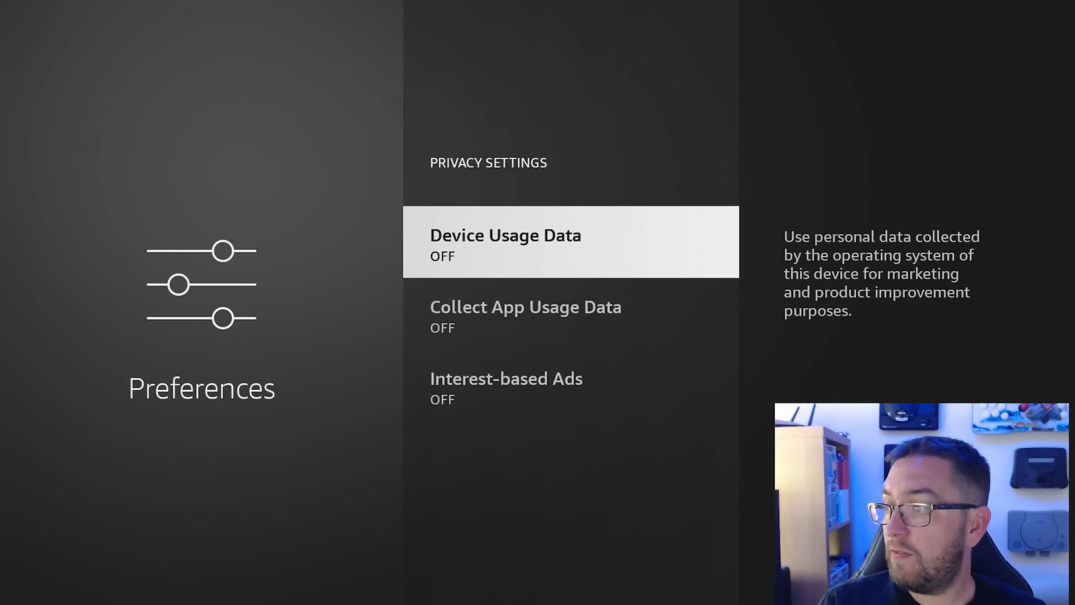
key("Escape")
key("Up")
key("Home")
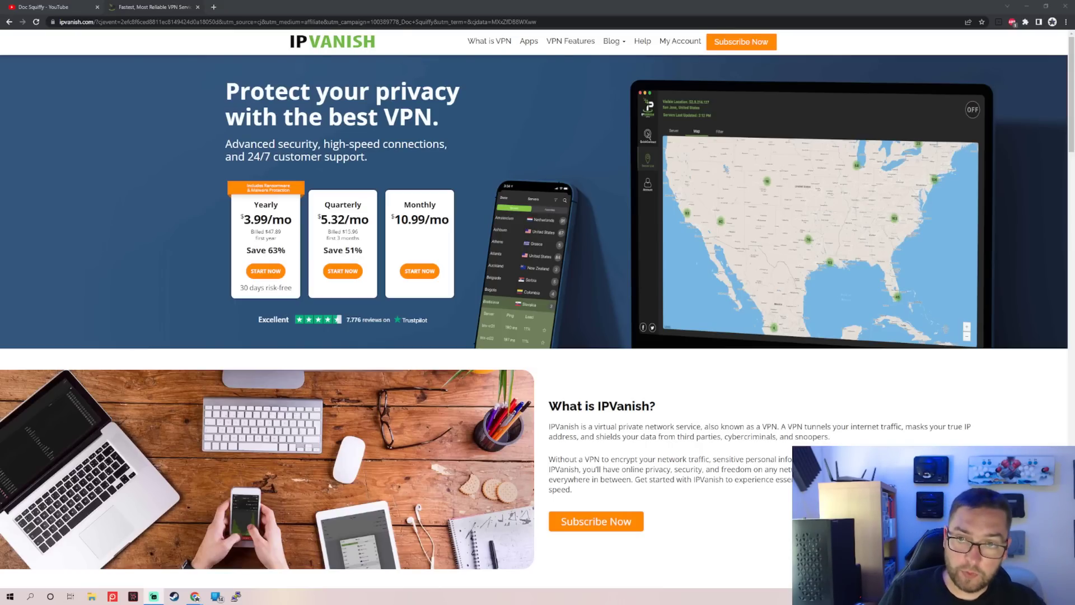
Switch from the IPVanish site to the Doc Squiffy YouTube channel page in the browser
left_click(75, 7)
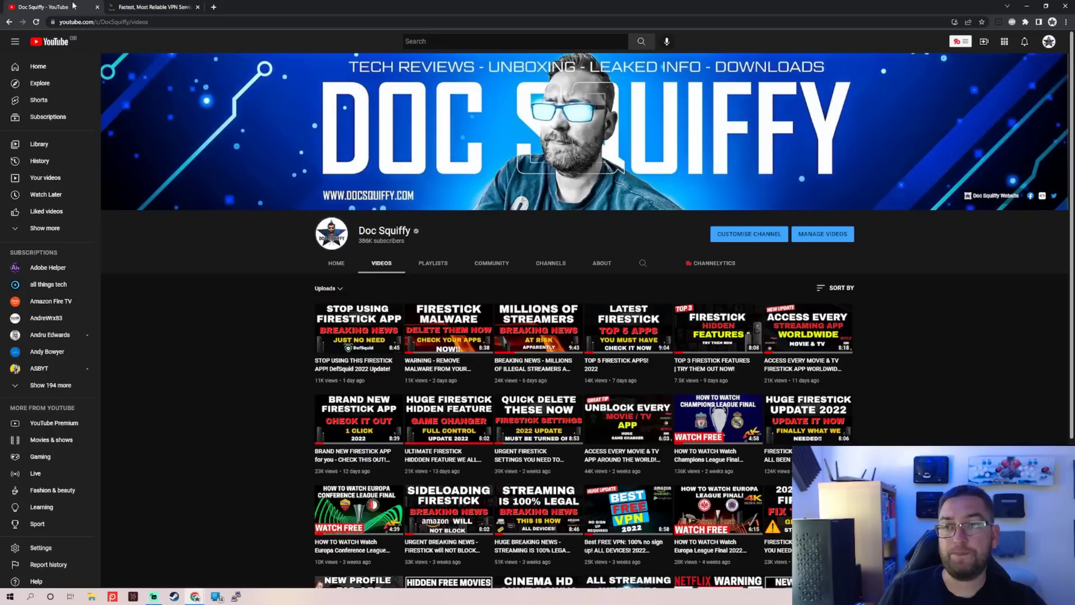